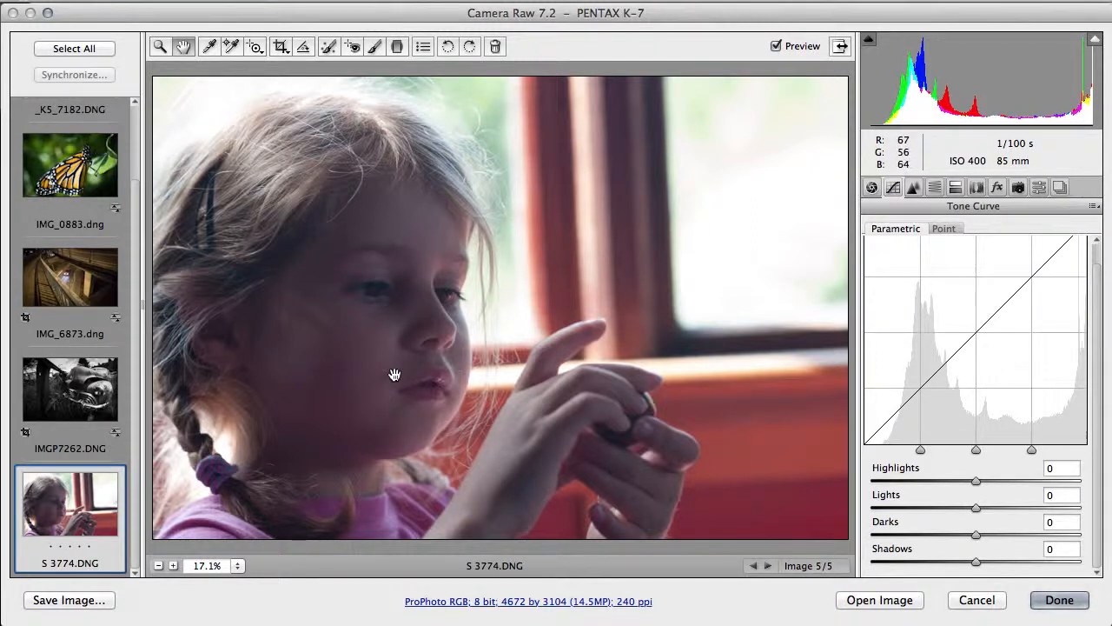
# In the basic adjustments, set the portrait's Highlights to -41, Whites to -21 and Blacks to -8.
pyautogui.click(874, 189)
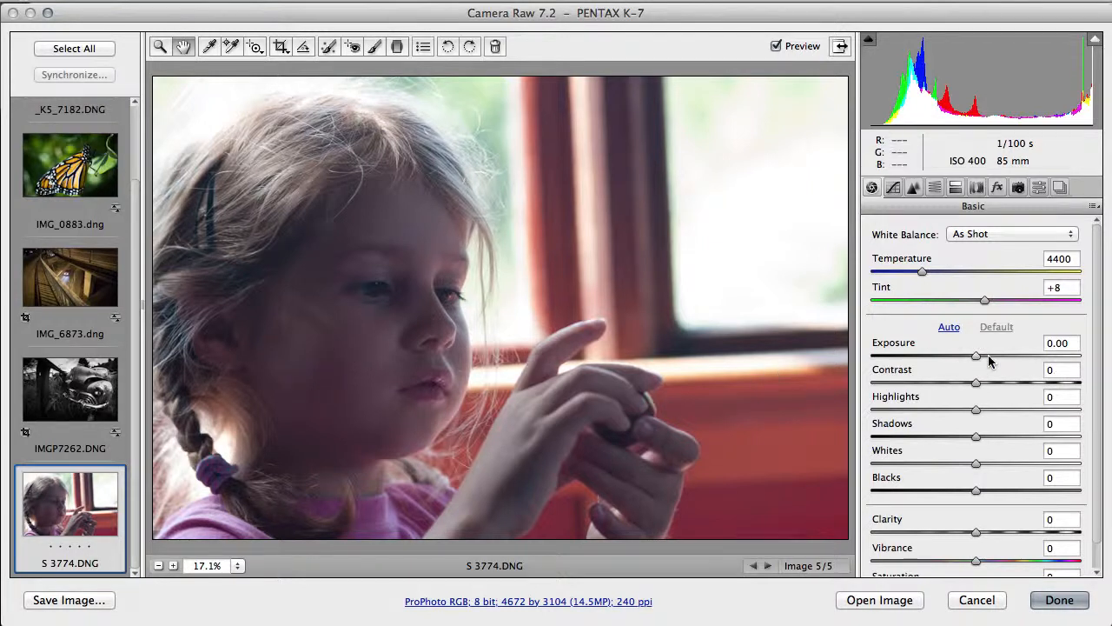
pyautogui.moveTo(977, 356)
pyautogui.mouseDown()
pyautogui.moveTo(1001, 360)
pyautogui.moveTo(974, 360)
pyautogui.moveTo(982, 364)
pyautogui.mouseUp()
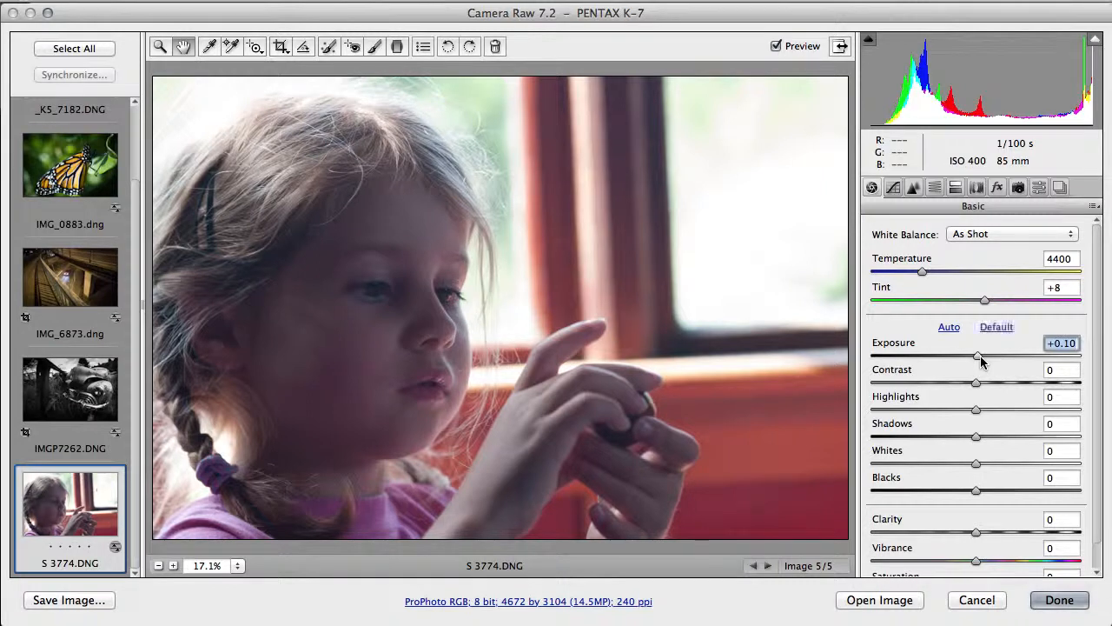
pyautogui.doubleClick(981, 361)
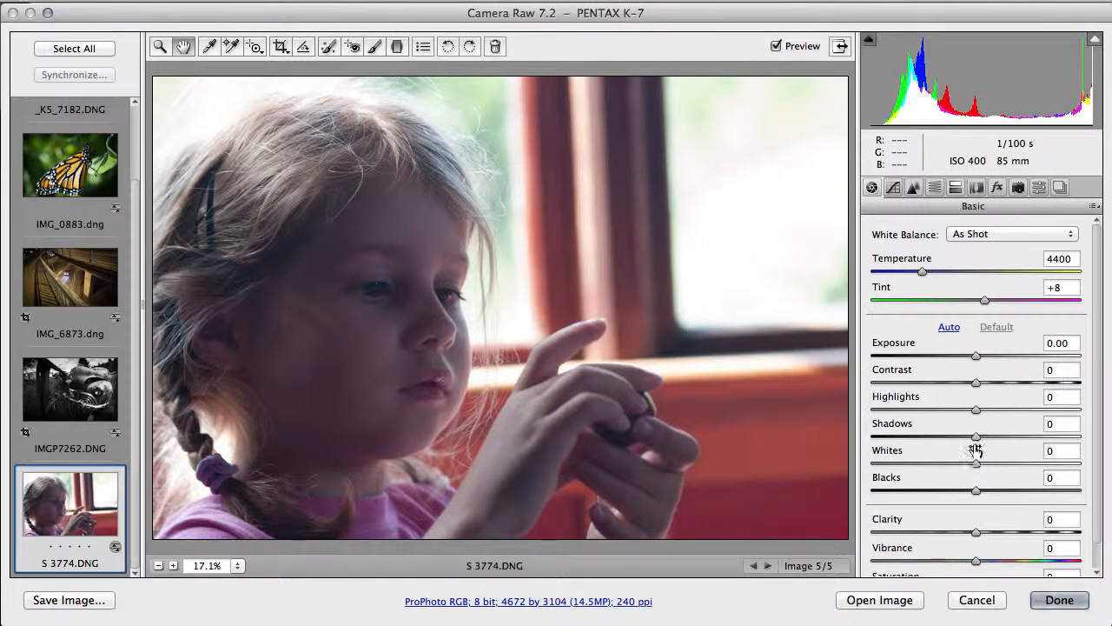
pyautogui.moveTo(976, 412); pyautogui.dragTo(933, 409)
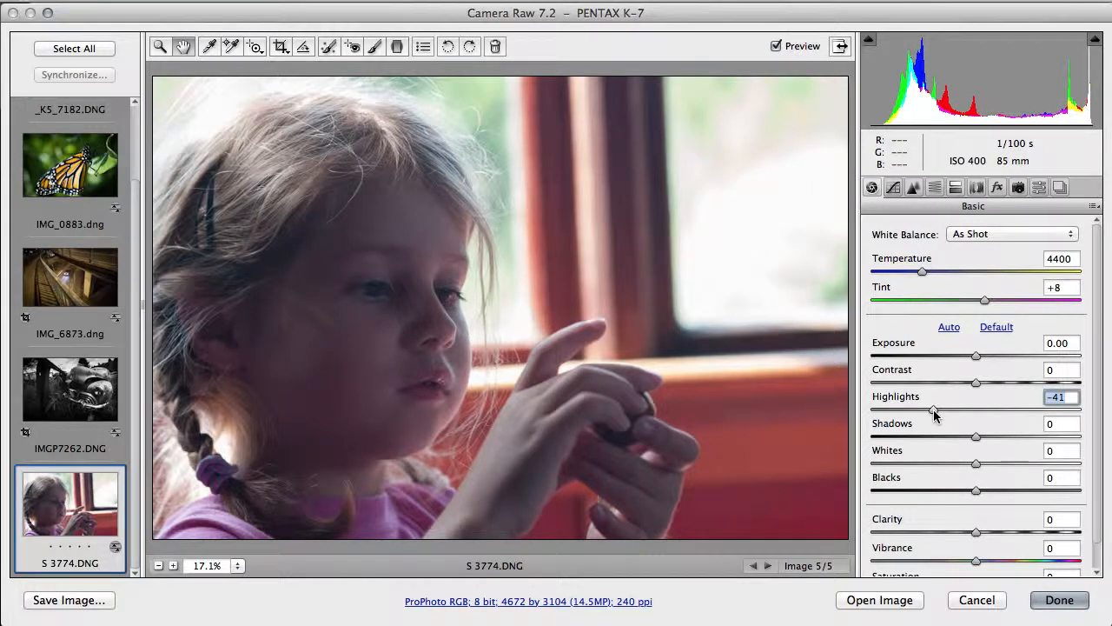
pyautogui.moveTo(974, 462); pyautogui.dragTo(954, 465)
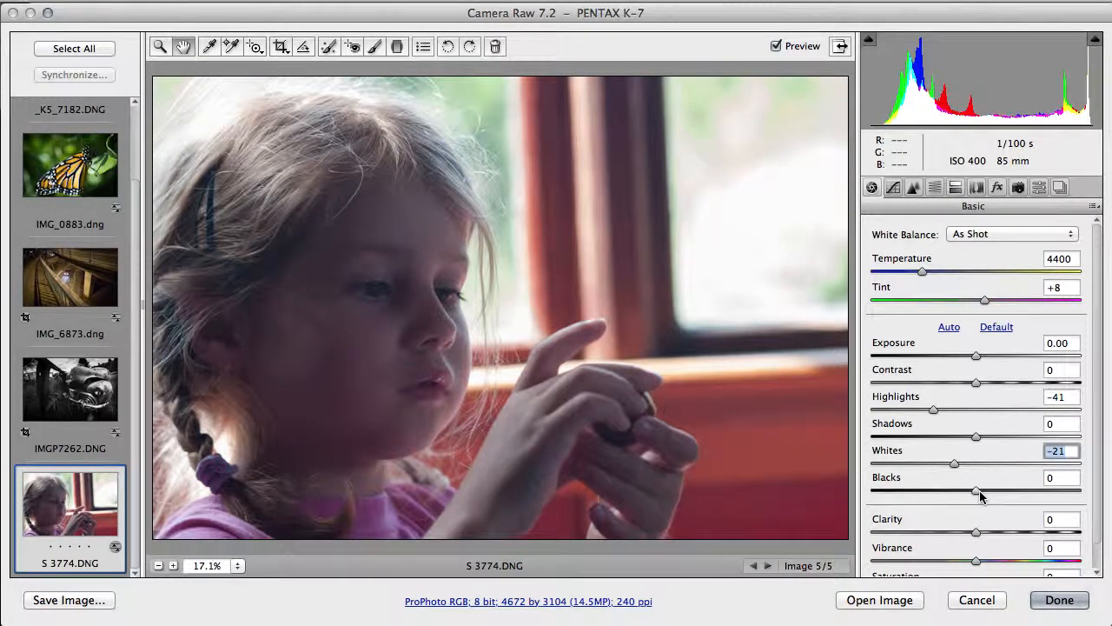
pyautogui.moveTo(977, 494); pyautogui.dragTo(969, 495)
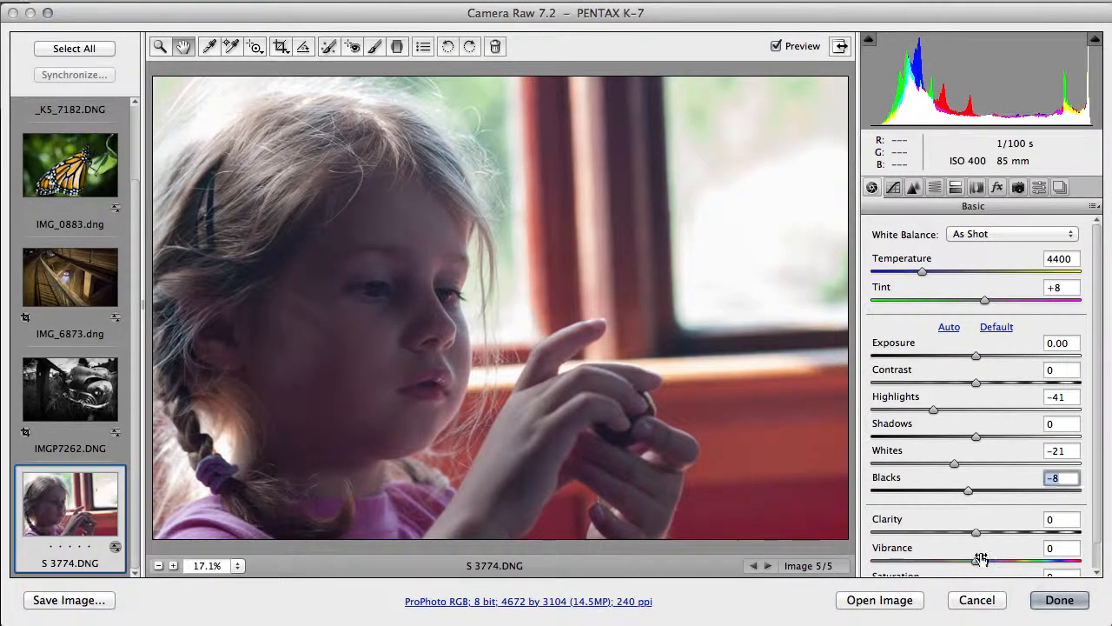
# Try the maximum Clarity of +100 on the portrait and inspect the girl's eye area at 100% zoom.
pyautogui.moveTo(977, 534); pyautogui.dragTo(1099, 535)
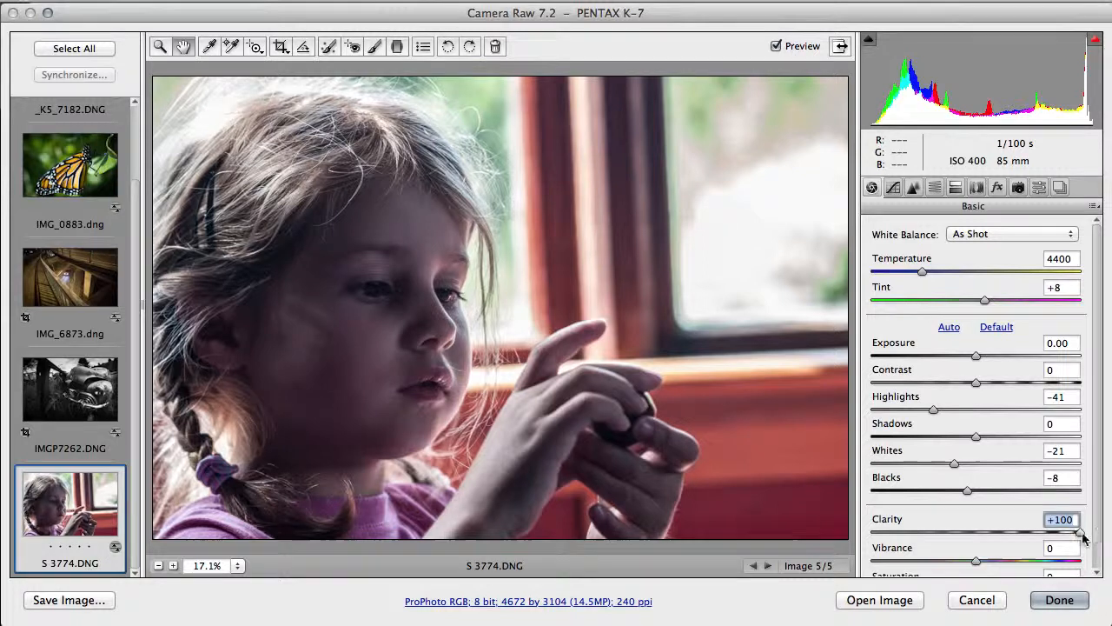
pyautogui.click(238, 570)
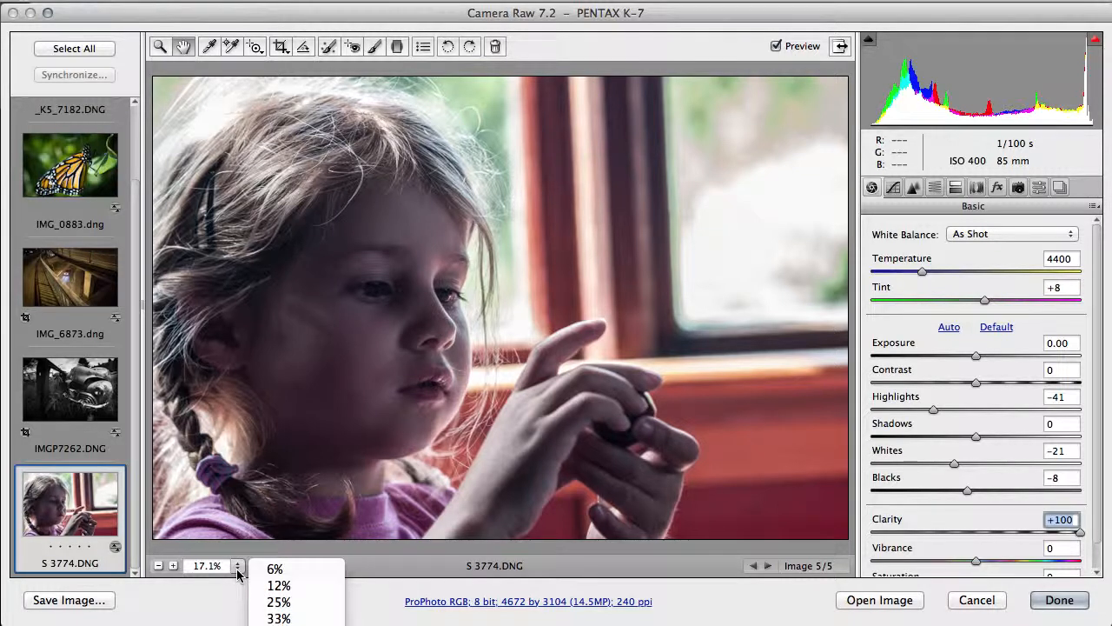
pyautogui.click(279, 625)
pyautogui.moveTo(412, 393); pyautogui.dragTo(679, 405)
pyautogui.moveTo(579, 367); pyautogui.dragTo(626, 418)
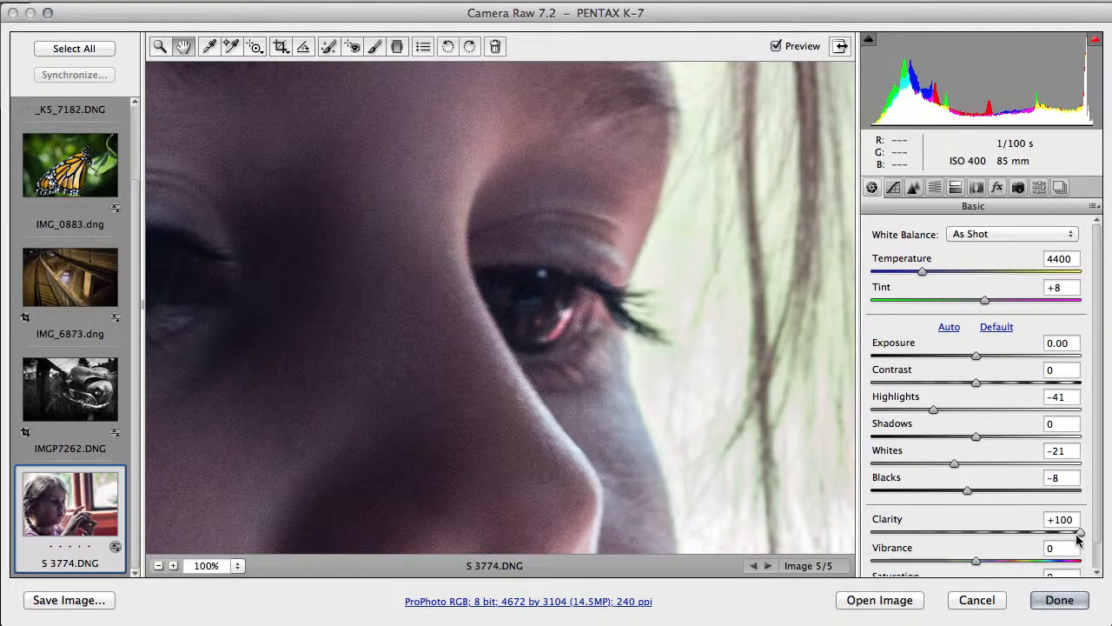
# Reduce Clarity to +25, judging the effect on the hair over the girl's forehead.
pyautogui.moveTo(1081, 533); pyautogui.dragTo(993, 539)
pyautogui.moveTo(504, 312); pyautogui.dragTo(556, 548)
pyautogui.moveTo(556, 434); pyautogui.dragTo(400, 512)
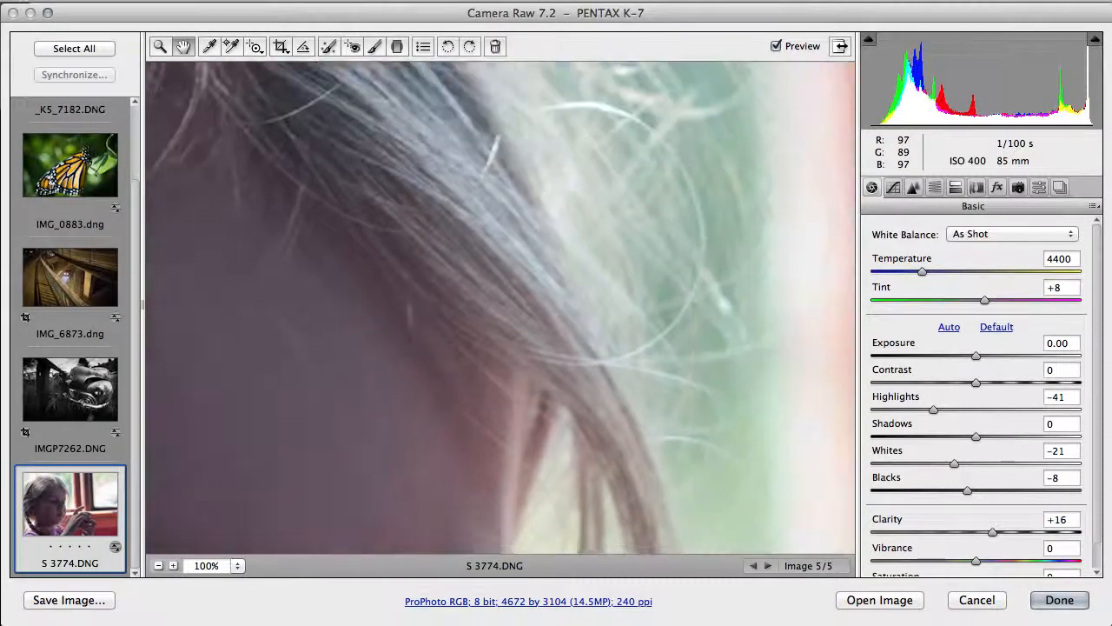
pyautogui.moveTo(994, 532)
pyautogui.mouseDown()
pyautogui.moveTo(1032, 539)
pyautogui.moveTo(1003, 534)
pyautogui.mouseUp()
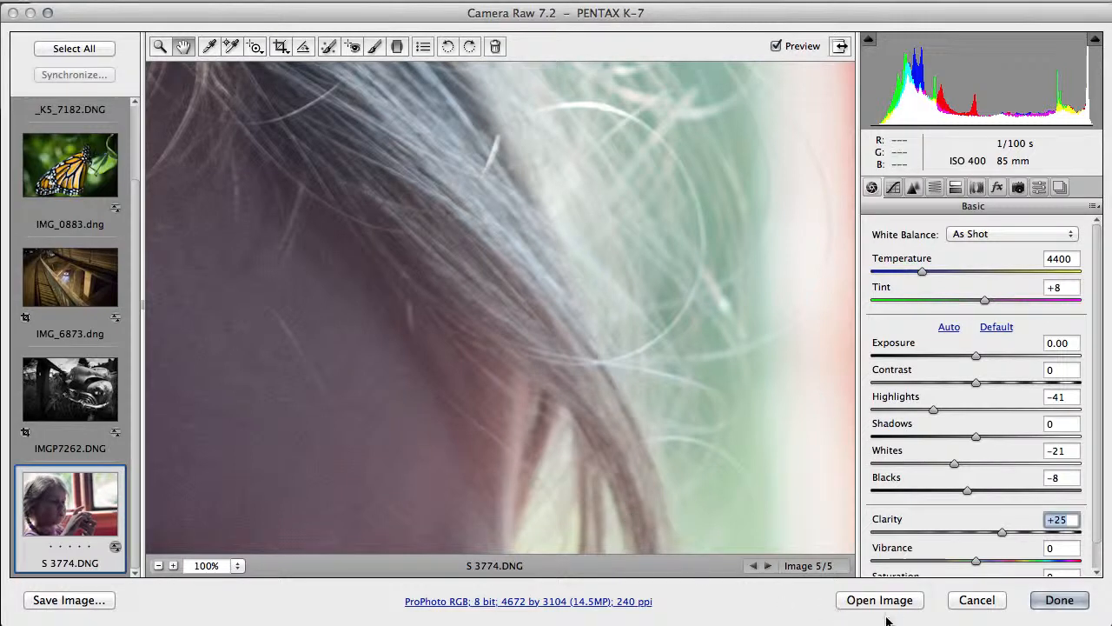
# Raise the whole portrait's Vibrance to +8 and warm the white balance Temperature to 5300.
pyautogui.click(237, 565)
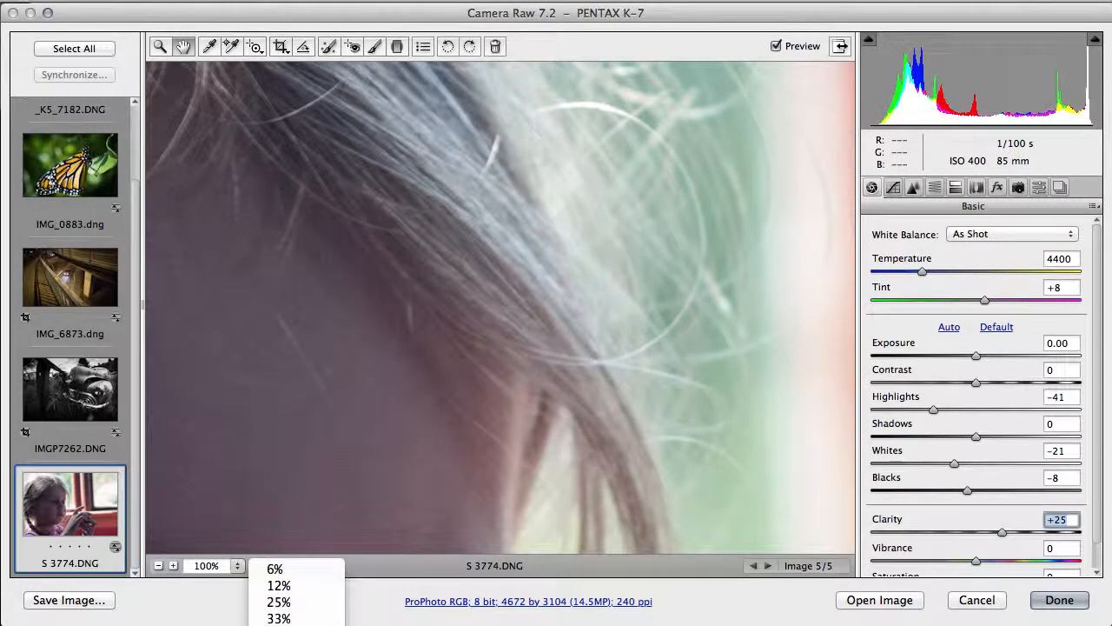
pyautogui.click(295, 625)
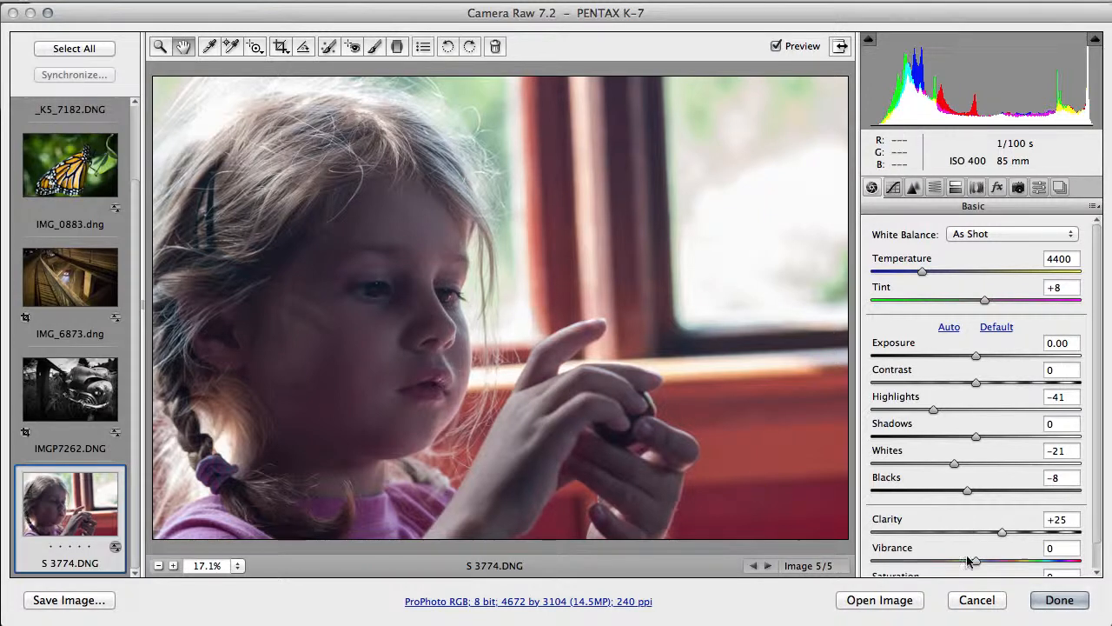
pyautogui.moveTo(974, 563)
pyautogui.mouseDown()
pyautogui.moveTo(1019, 563)
pyautogui.moveTo(918, 563)
pyautogui.moveTo(980, 563)
pyautogui.mouseUp()
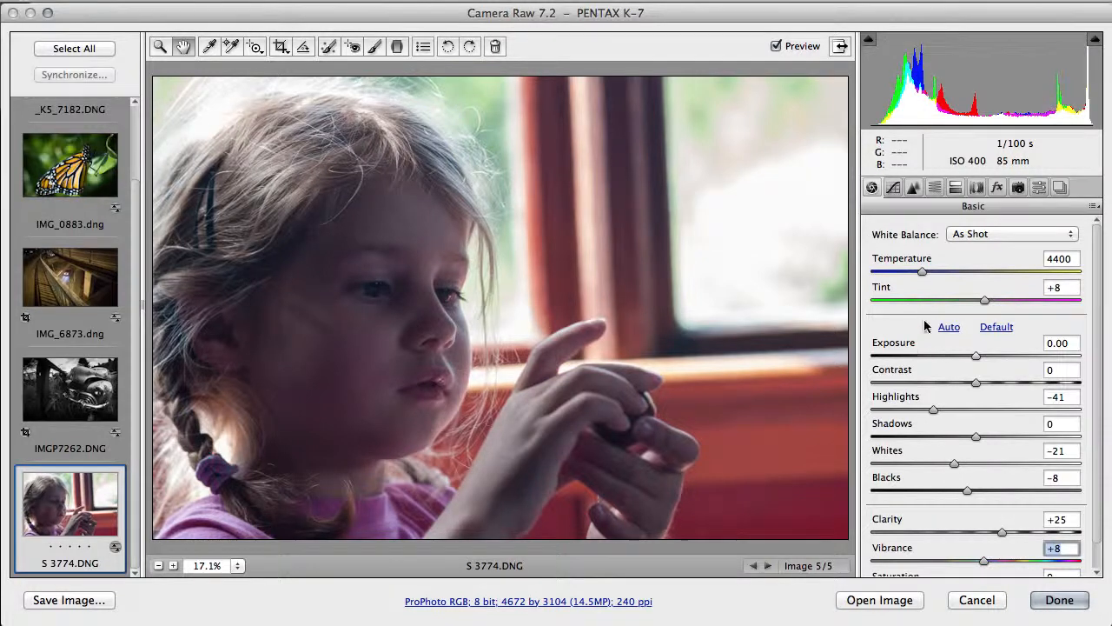
pyautogui.moveTo(923, 274); pyautogui.dragTo(941, 277)
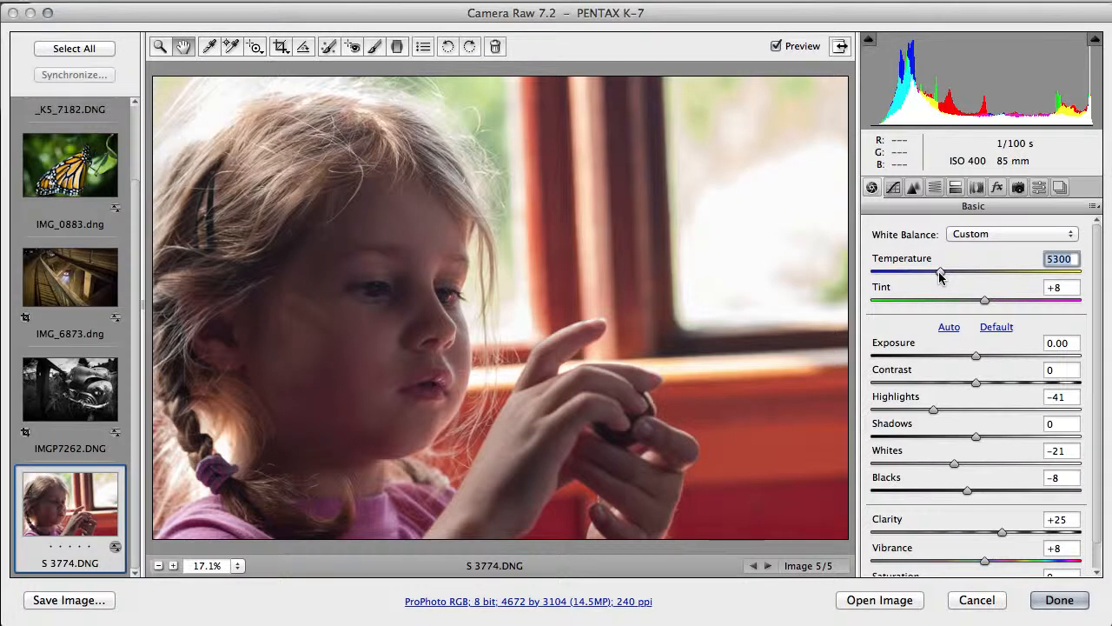
# Darken the photo's edges with a post-crop vignette Amount of -45 in the Highlight Priority style.
pyautogui.click(997, 187)
pyautogui.moveTo(981, 414); pyautogui.dragTo(936, 412)
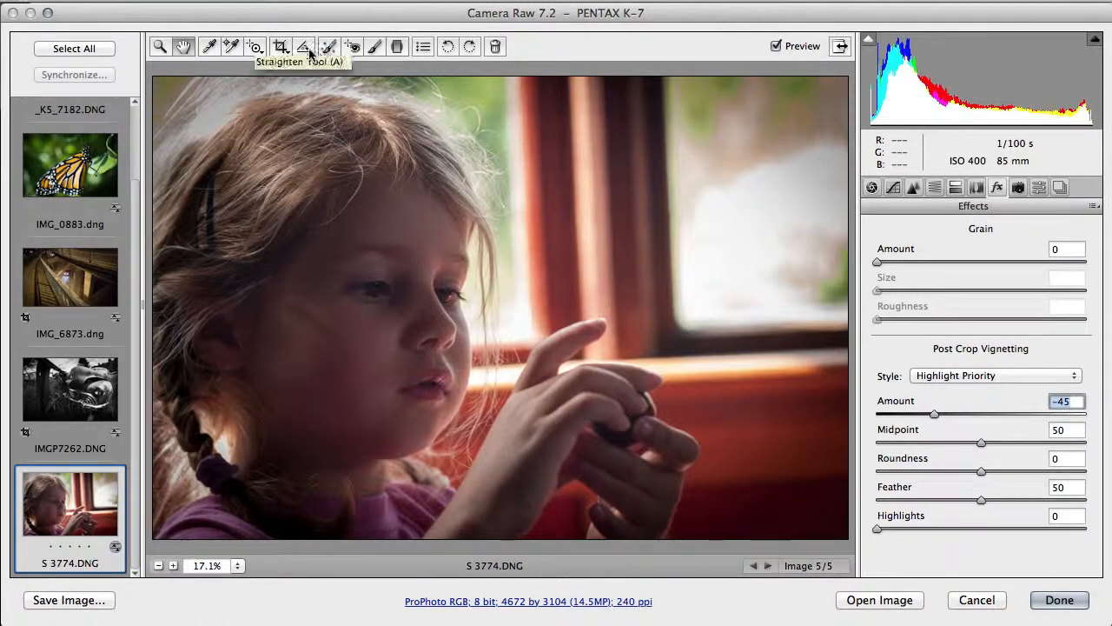
# Paint over the girl's face with the Adjustment Brush at Exposure -2.60, Size 7 and Feather 68 to mask it.
pyautogui.click(375, 48)
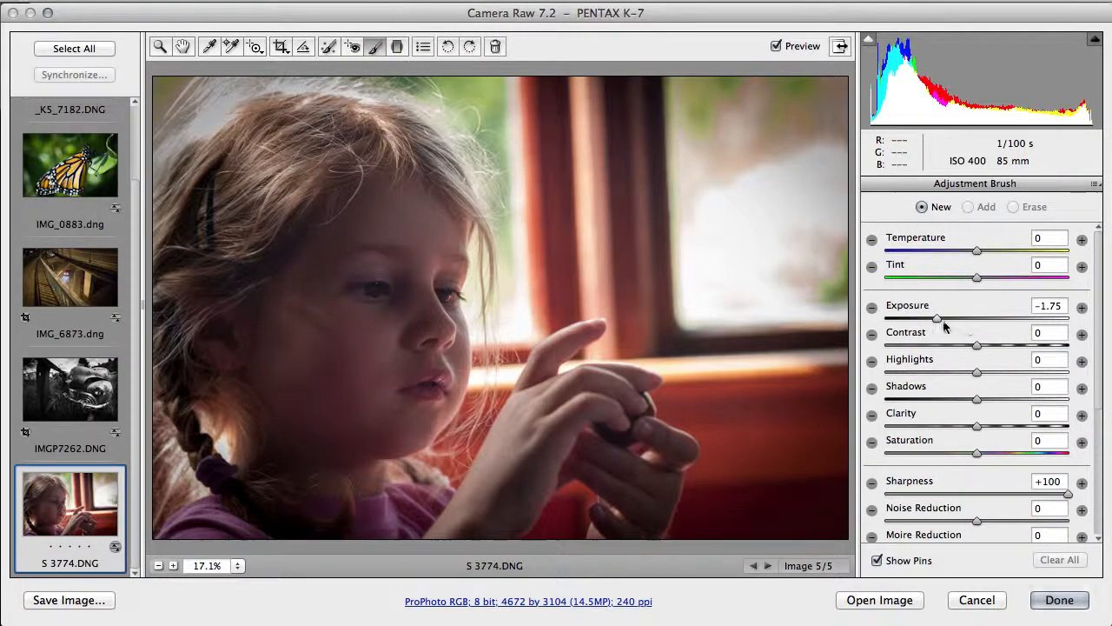
pyautogui.moveTo(938, 323); pyautogui.dragTo(919, 320)
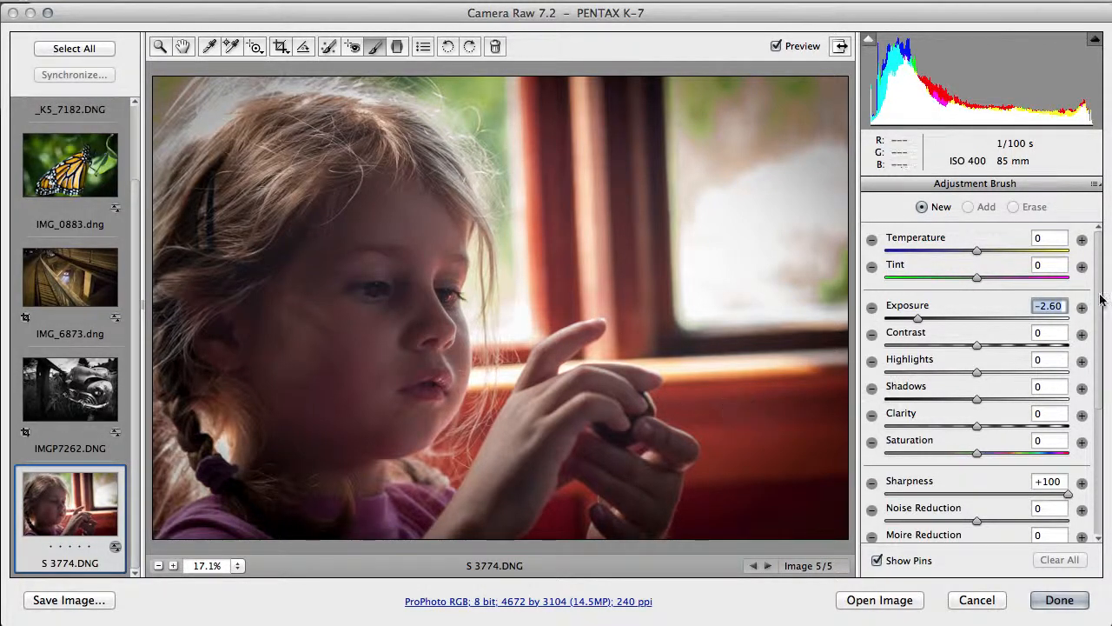
pyautogui.moveTo(1101, 304); pyautogui.dragTo(1100, 446)
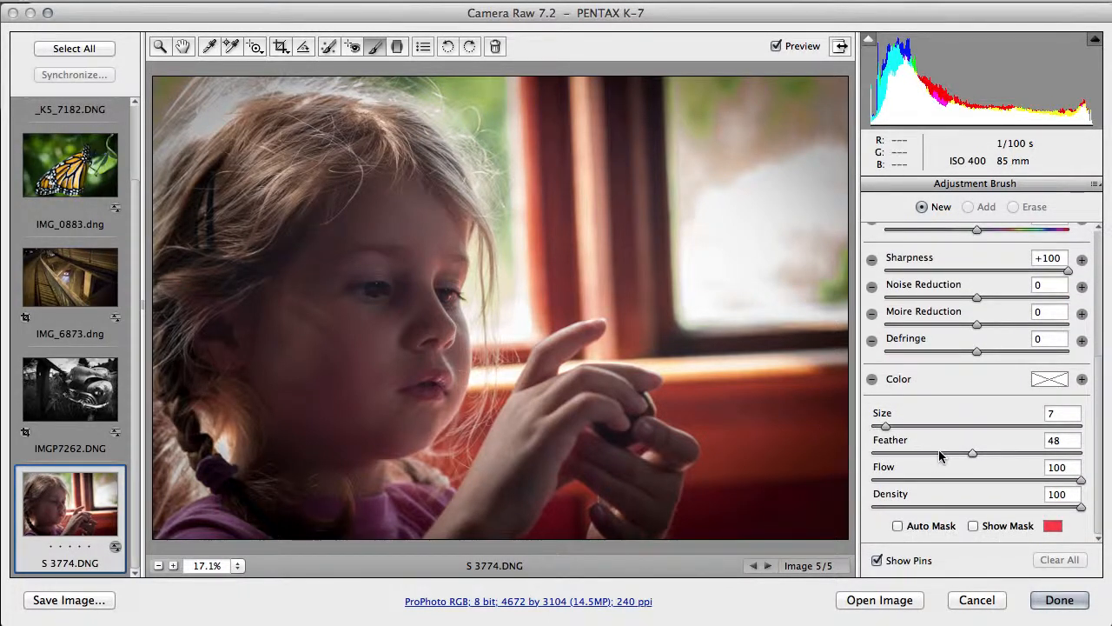
pyautogui.moveTo(972, 453); pyautogui.dragTo(1015, 461)
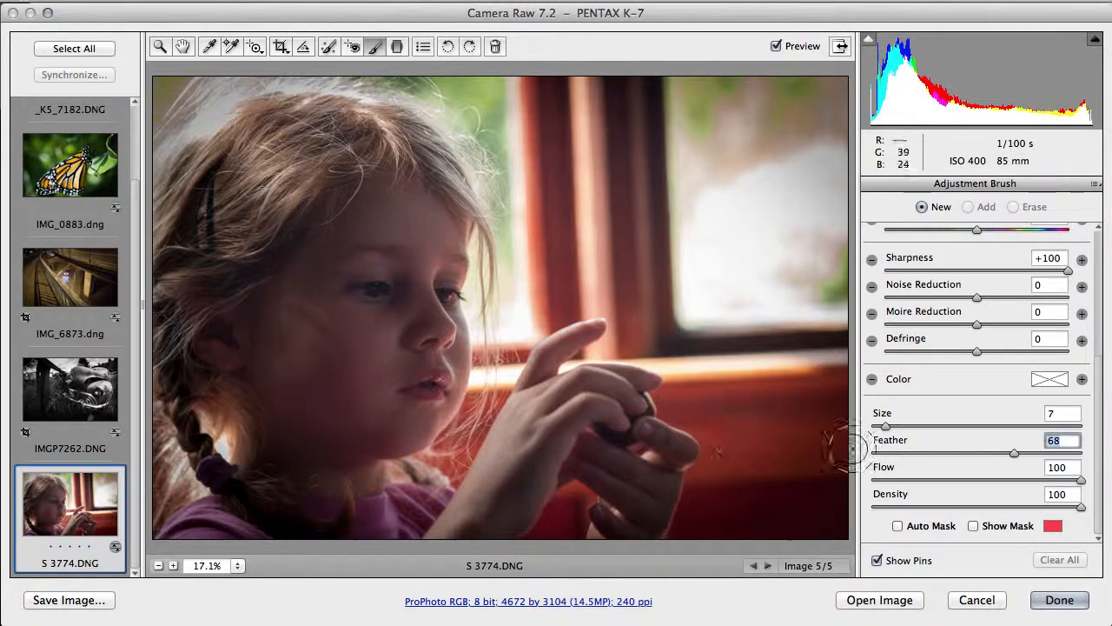
pyautogui.moveTo(888, 430); pyautogui.dragTo(889, 430)
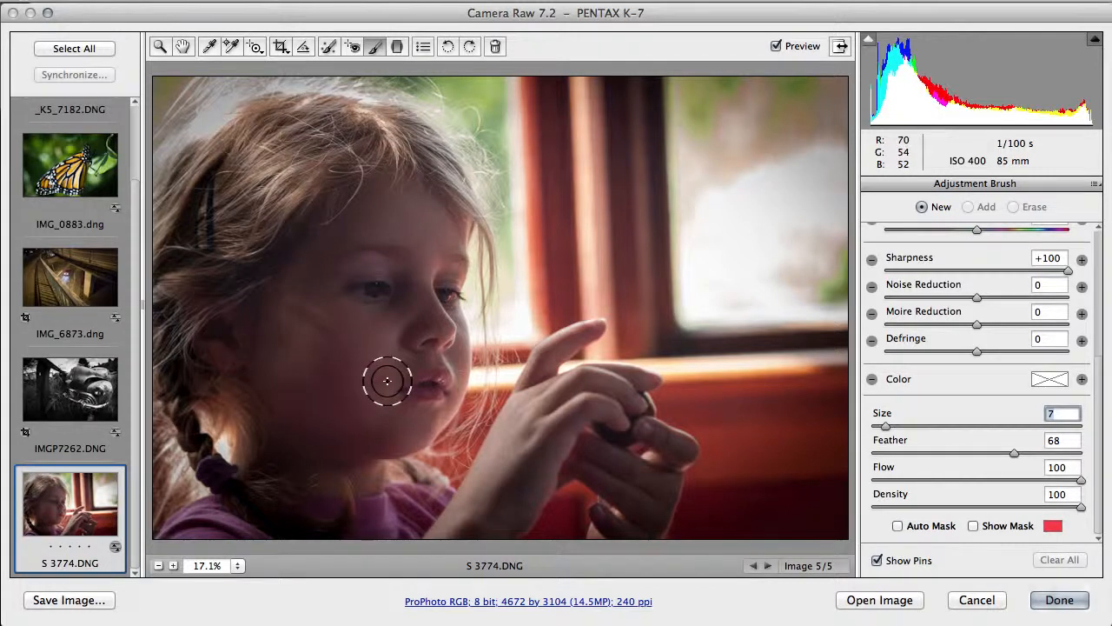
pyautogui.moveTo(387, 379)
pyautogui.mouseDown()
pyautogui.moveTo(396, 350)
pyautogui.moveTo(401, 418)
pyautogui.moveTo(417, 418)
pyautogui.moveTo(441, 363)
pyautogui.moveTo(425, 287)
pyautogui.moveTo(437, 251)
pyautogui.moveTo(390, 224)
pyautogui.moveTo(356, 299)
pyautogui.moveTo(374, 291)
pyautogui.moveTo(326, 352)
pyautogui.moveTo(335, 403)
pyautogui.moveTo(363, 434)
pyautogui.mouseUp()
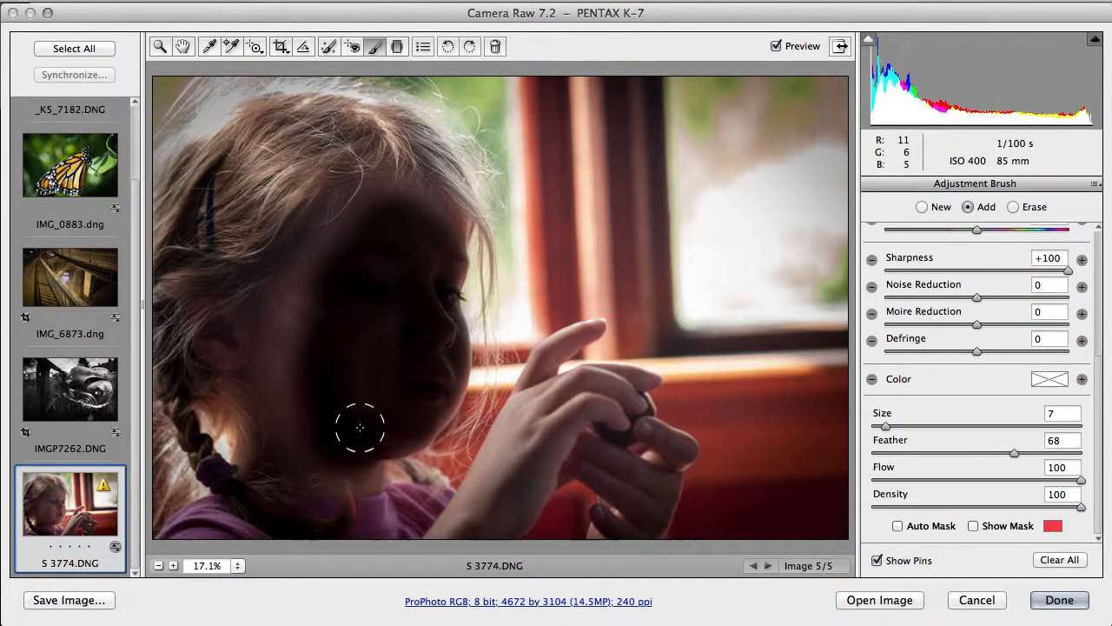
pyautogui.moveTo(335, 305)
pyautogui.mouseDown()
pyautogui.moveTo(384, 238)
pyautogui.moveTo(434, 226)
pyautogui.moveTo(405, 375)
pyautogui.mouseUp()
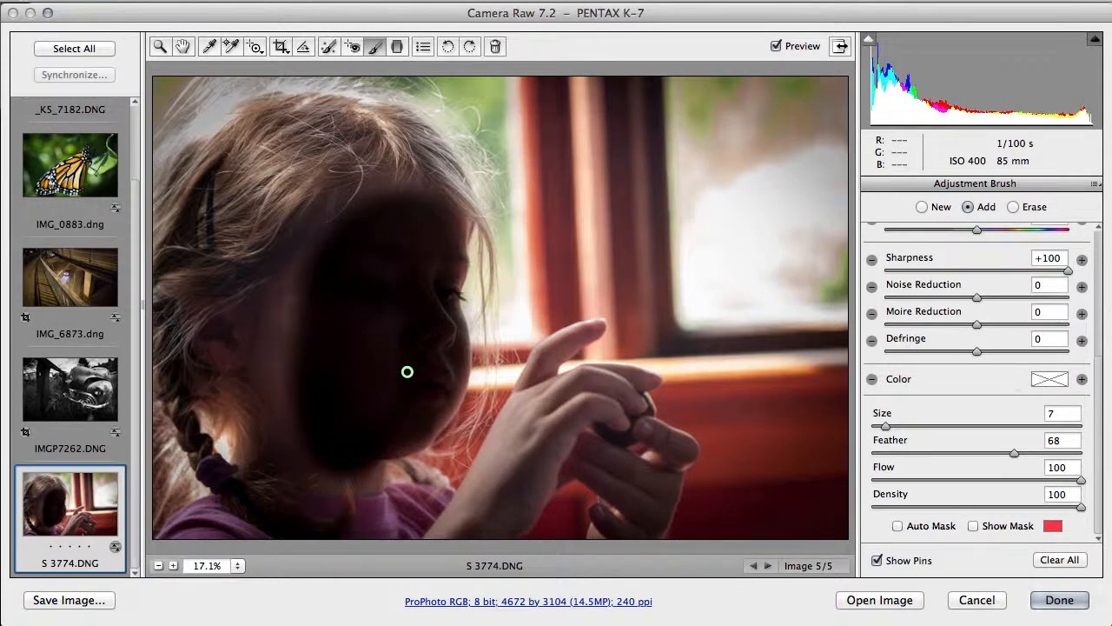
# Set the face mask's Exposure to +0.50, Clarity to -32 and Sharpness to 0, and hide the brush pins.
pyautogui.moveTo(1101, 410); pyautogui.dragTo(1111, 250)
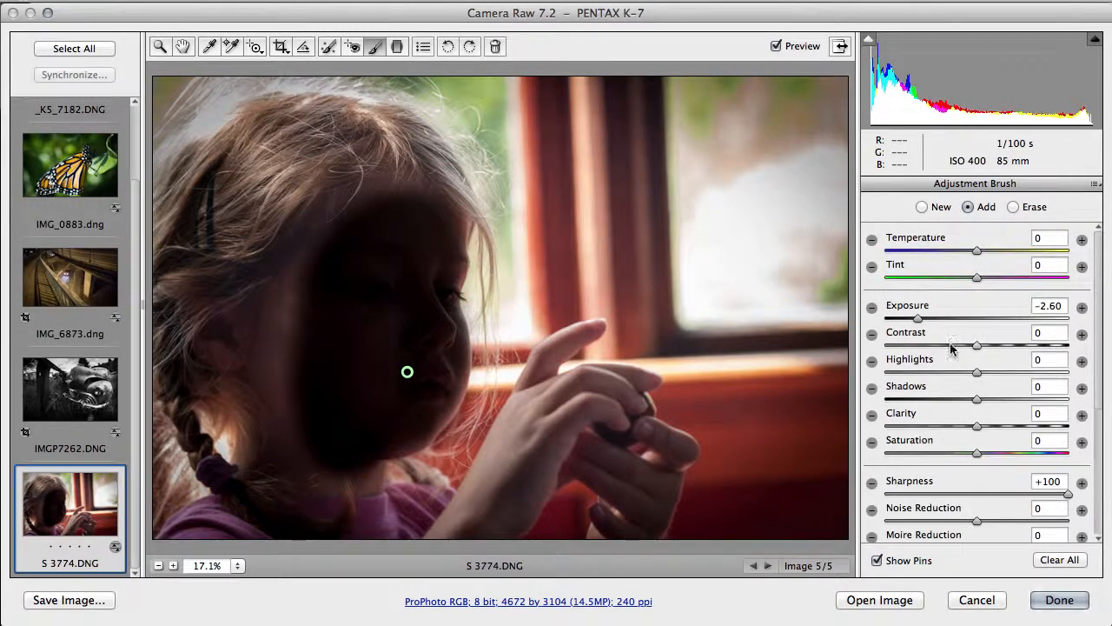
pyautogui.moveTo(920, 322); pyautogui.dragTo(991, 324)
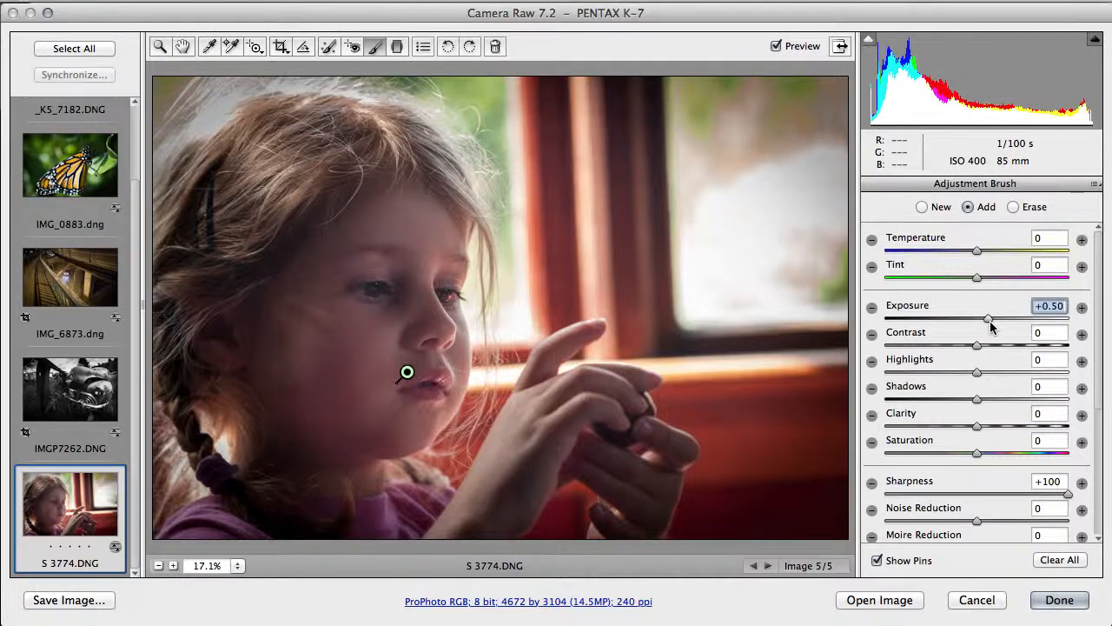
pyautogui.moveTo(977, 424); pyautogui.dragTo(950, 428)
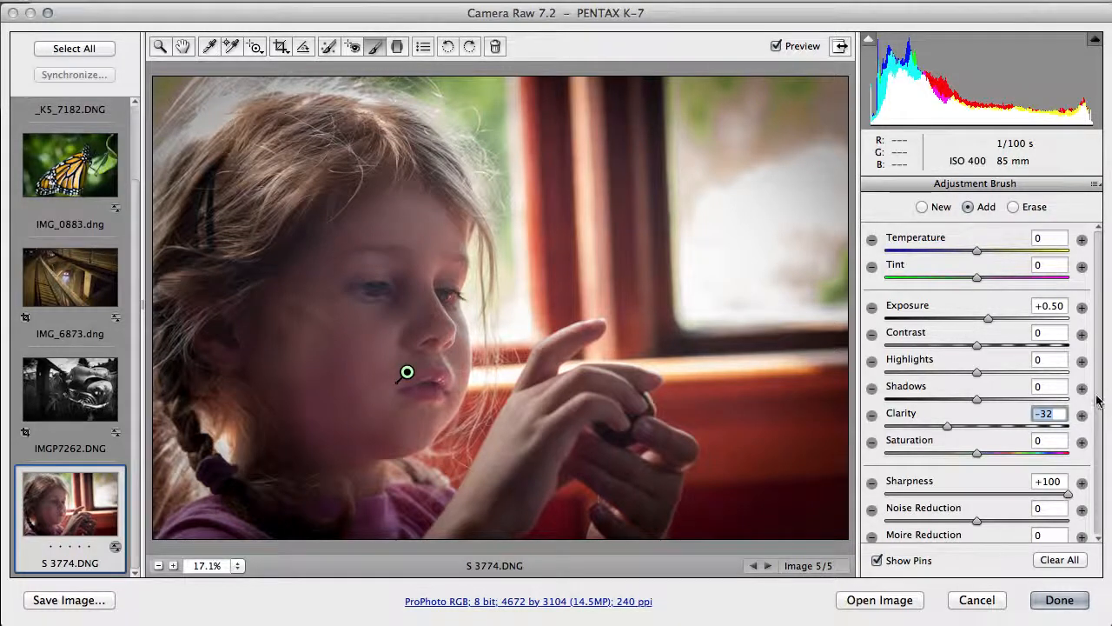
pyautogui.scroll(-5, 1099, 387)
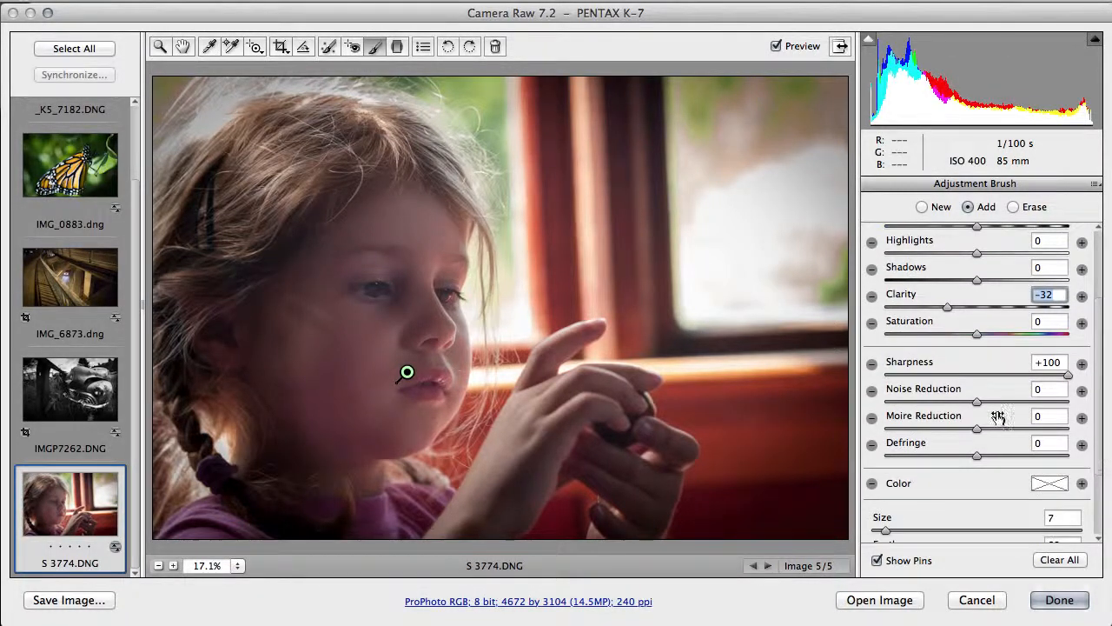
pyautogui.moveTo(1067, 374); pyautogui.dragTo(990, 385)
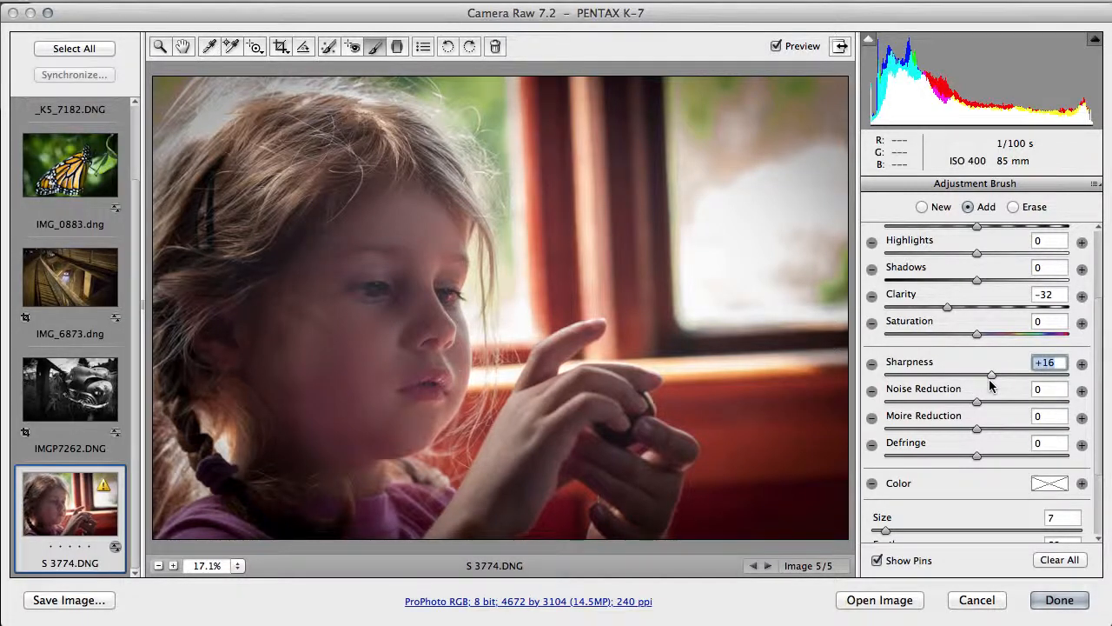
pyautogui.doubleClick(991, 385)
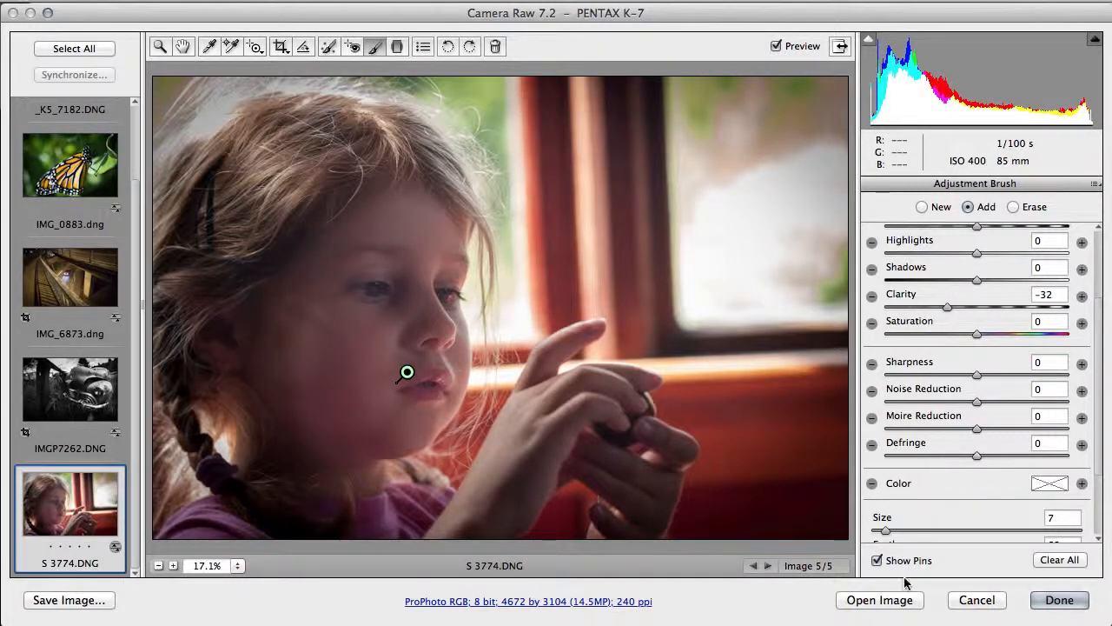
pyautogui.click(877, 561)
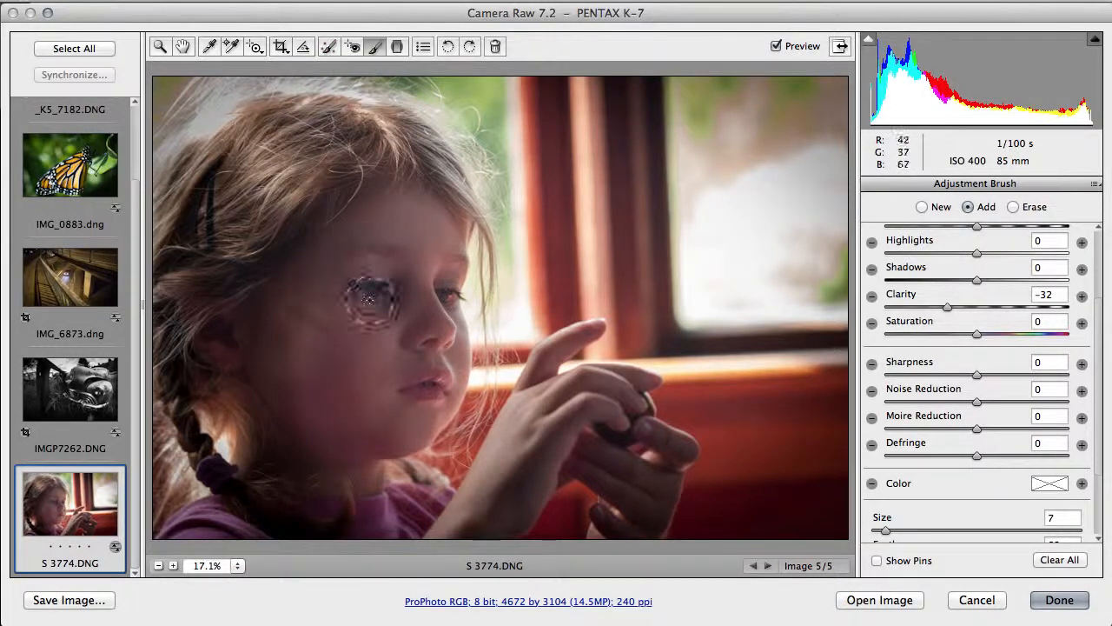
# Heal a small spot on the girl's cheek with Spot Removal set to Heal and Radius 3, working at 100% zoom.
pyautogui.click(237, 565)
pyautogui.click(279, 625)
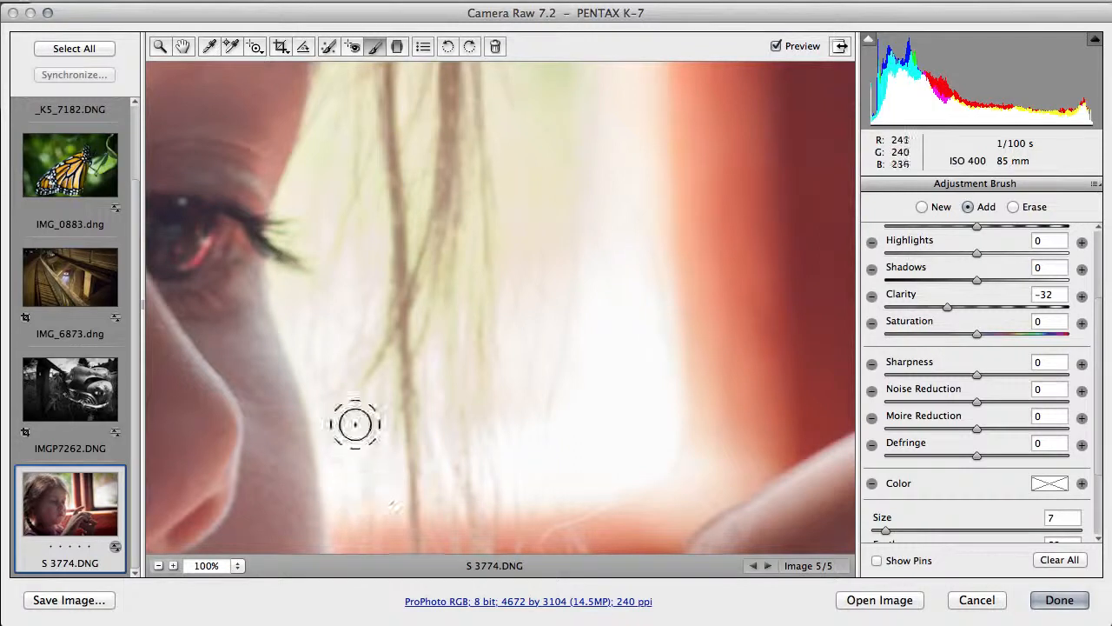
pyautogui.moveTo(355, 423); pyautogui.dragTo(559, 315)
pyautogui.moveTo(374, 402); pyautogui.dragTo(682, 197)
pyautogui.moveTo(493, 337); pyautogui.dragTo(588, 243)
pyautogui.moveTo(417, 330); pyautogui.dragTo(581, 269)
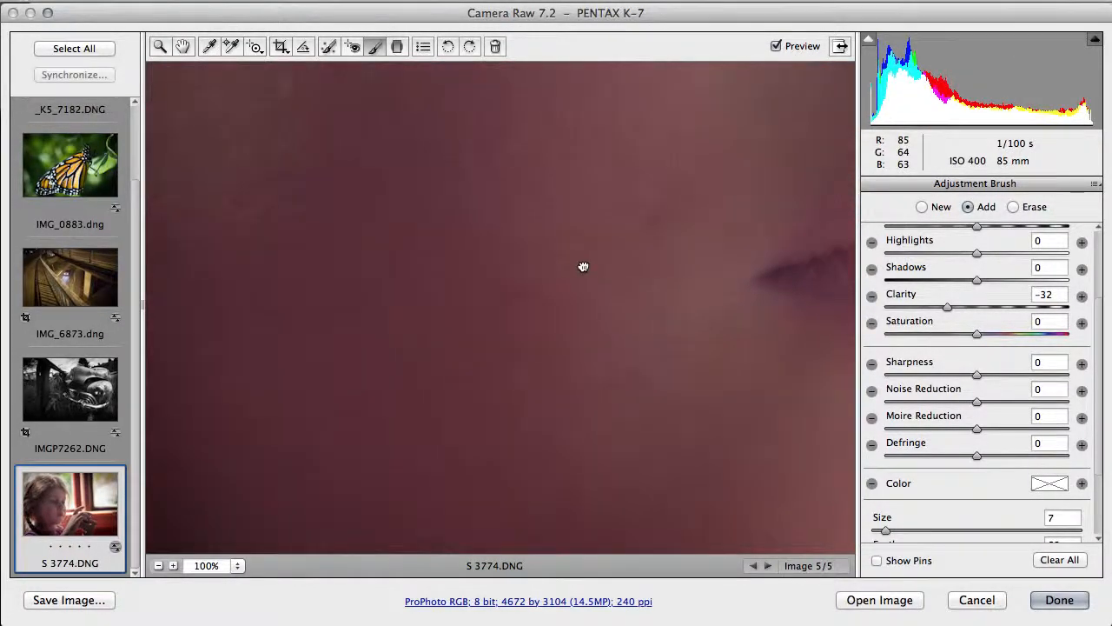
pyautogui.click(328, 46)
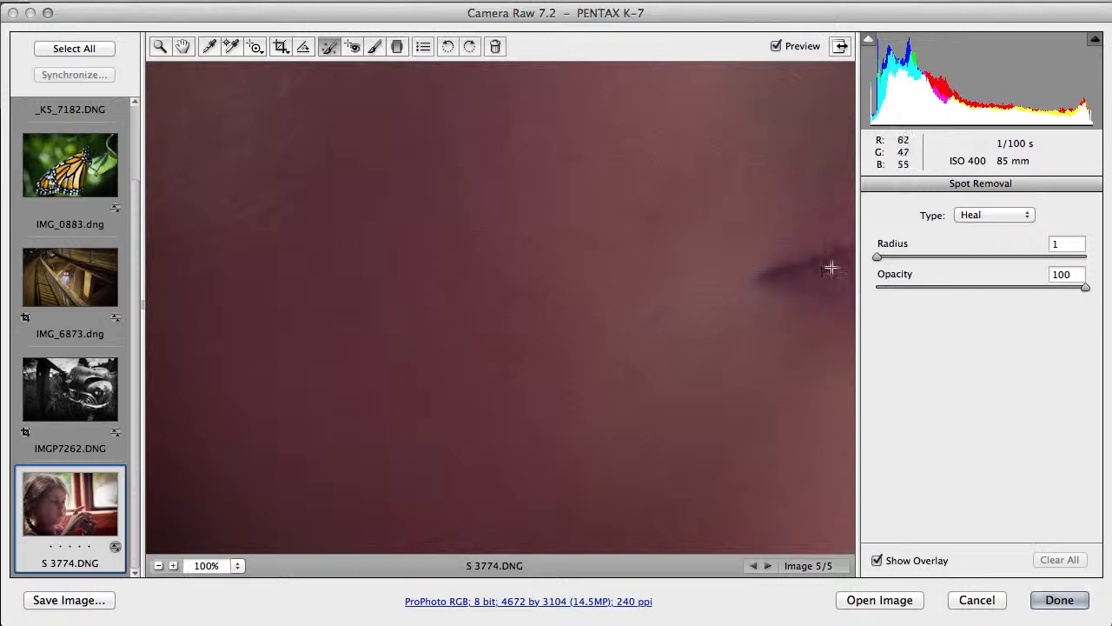
pyautogui.moveTo(878, 257)
pyautogui.mouseDown()
pyautogui.moveTo(921, 257)
pyautogui.moveTo(891, 257)
pyautogui.mouseUp()
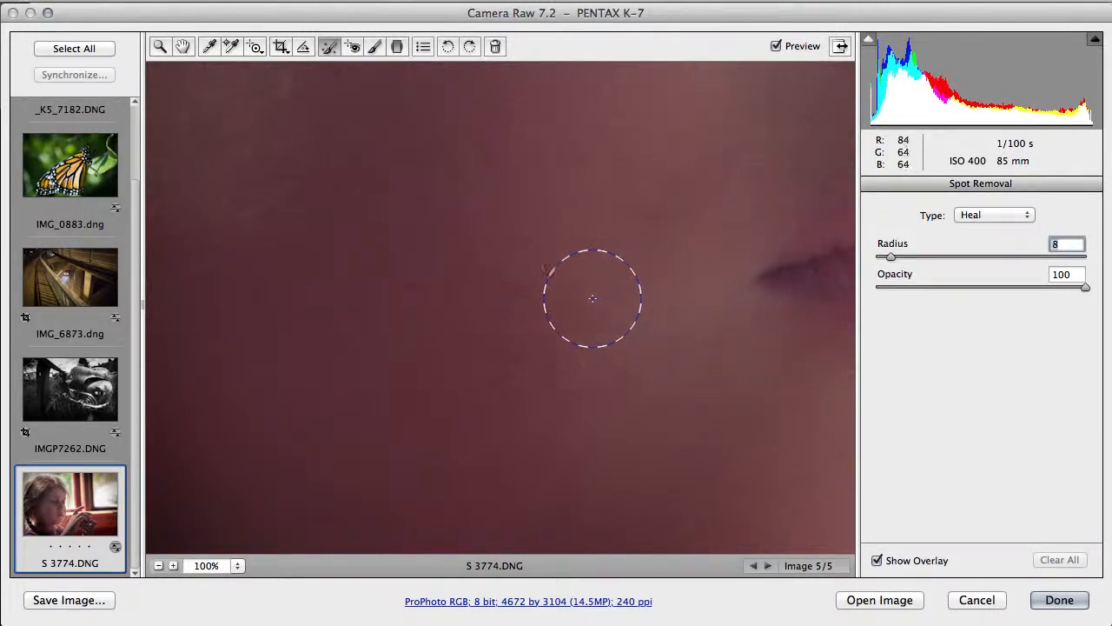
pyautogui.moveTo(891, 258); pyautogui.dragTo(887, 257)
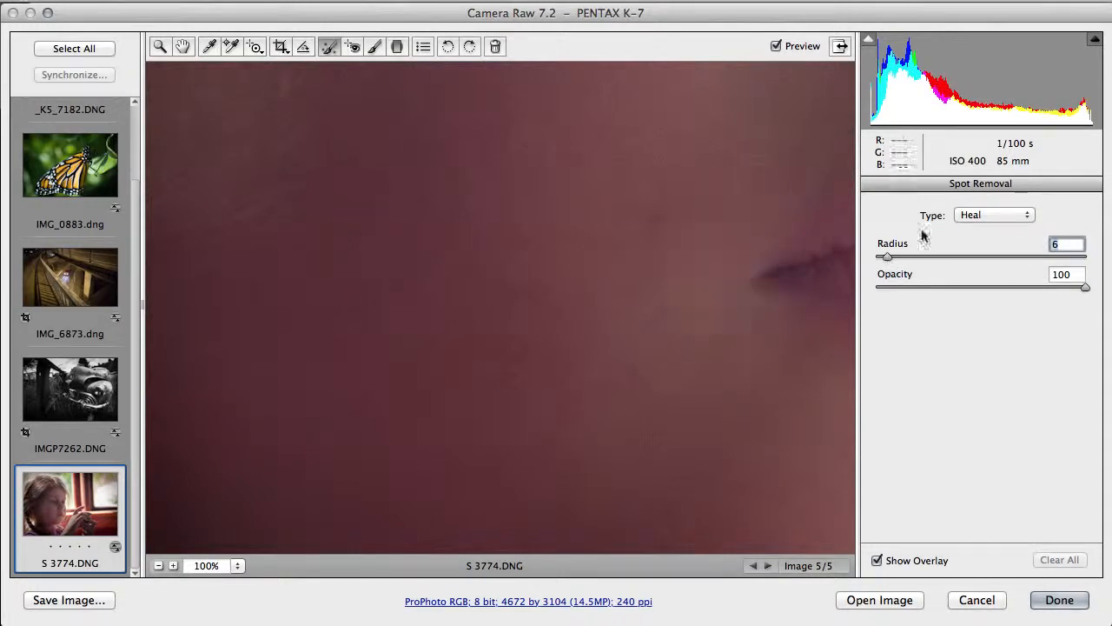
pyautogui.moveTo(885, 256); pyautogui.dragTo(883, 257)
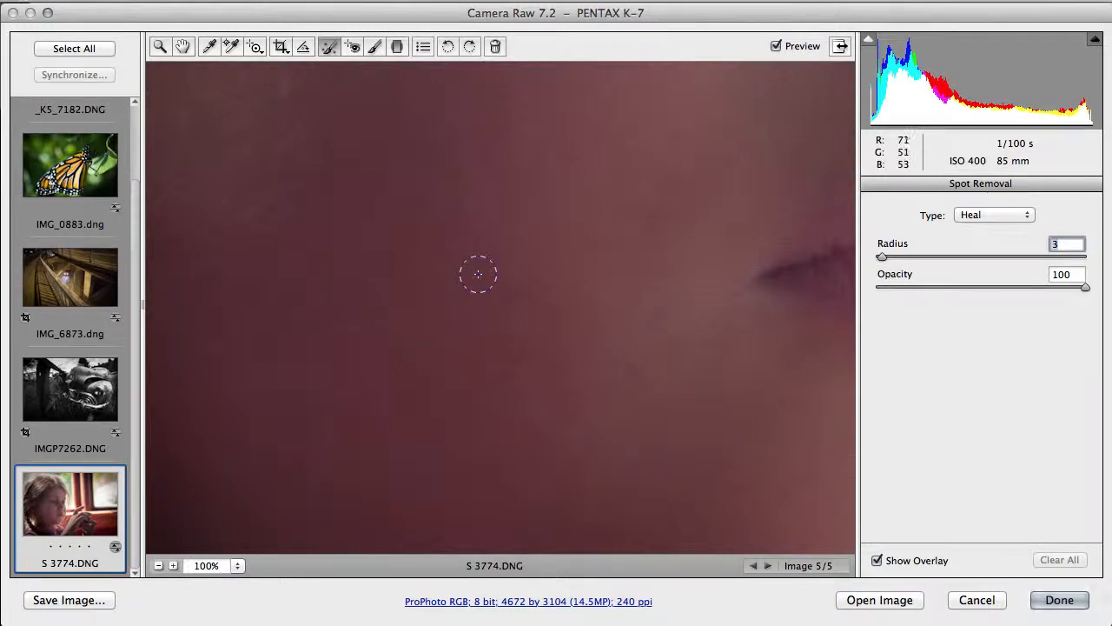
pyautogui.click(424, 280)
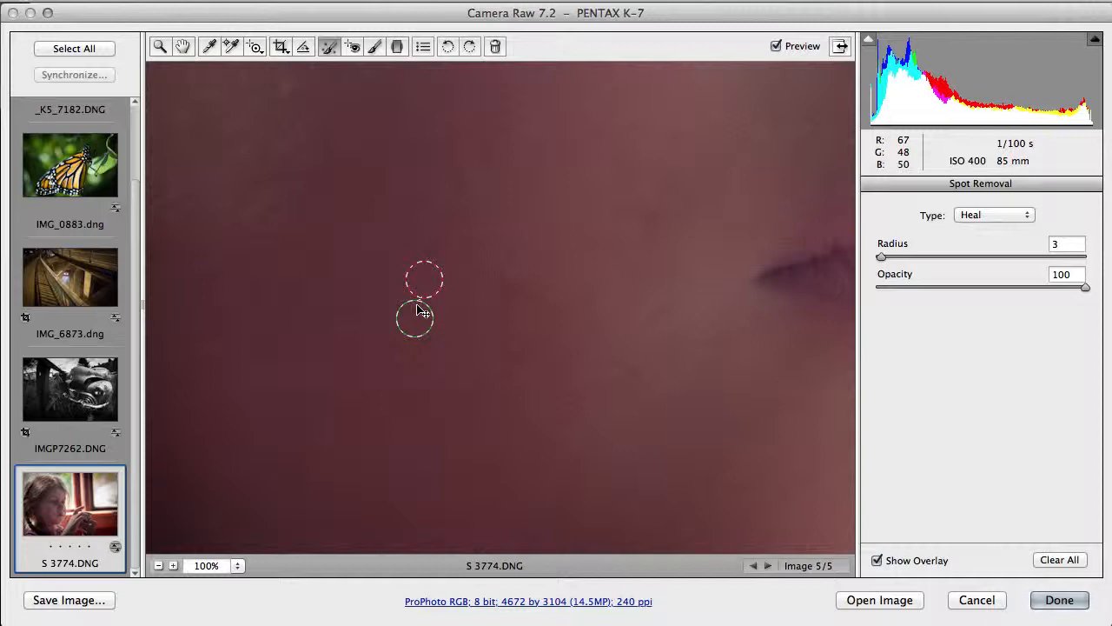
# Fit the whole portrait in view and enlarge the cheek's healing spot to Radius 27.
pyautogui.click(238, 565)
pyautogui.click(296, 624)
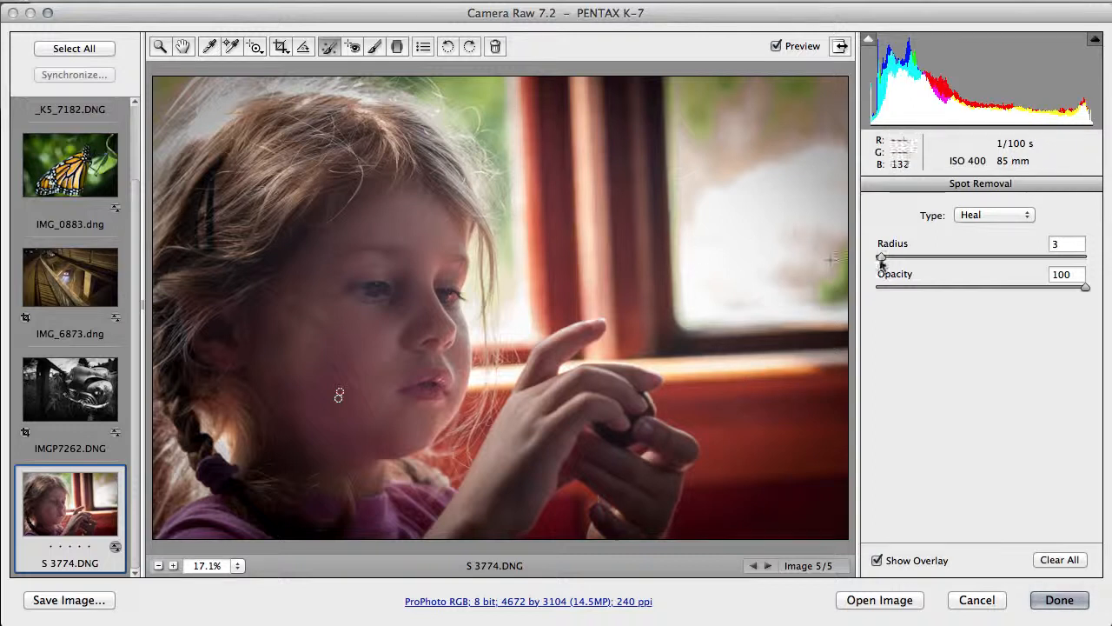
pyautogui.moveTo(881, 261); pyautogui.dragTo(908, 259)
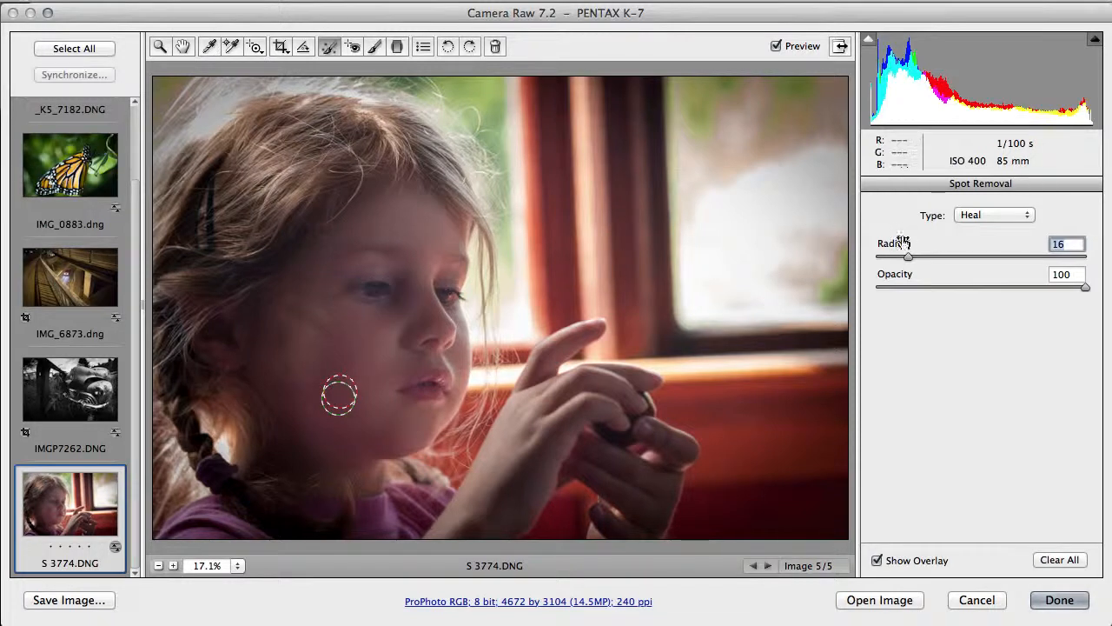
pyautogui.moveTo(909, 254); pyautogui.dragTo(932, 256)
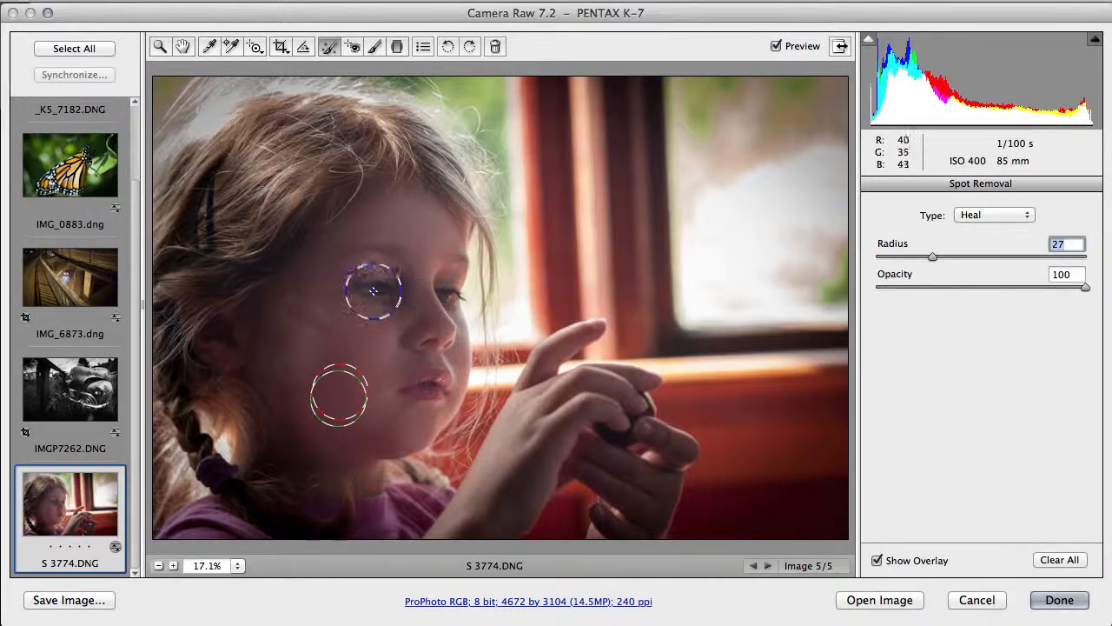
# Try healing over the girl's shaded eye with a Radius 27 spot, and hide the spot overlay.
pyautogui.click(376, 290)
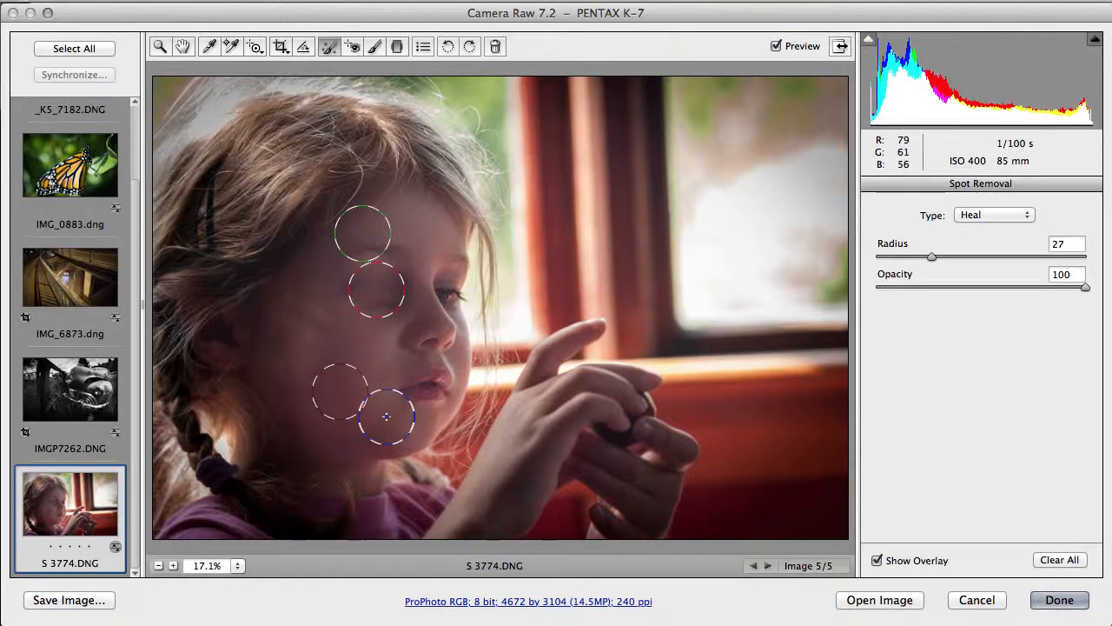
pyautogui.click(877, 560)
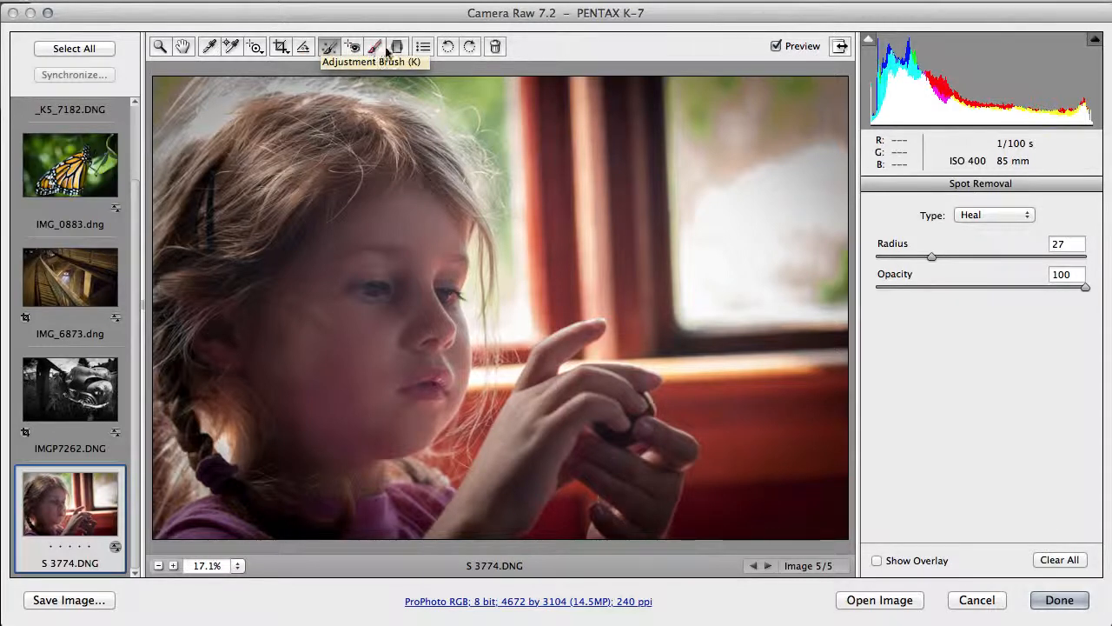
# Rotate the portrait 90° counterclockwise and turn it back 90° clockwise.
pyautogui.click(446, 47)
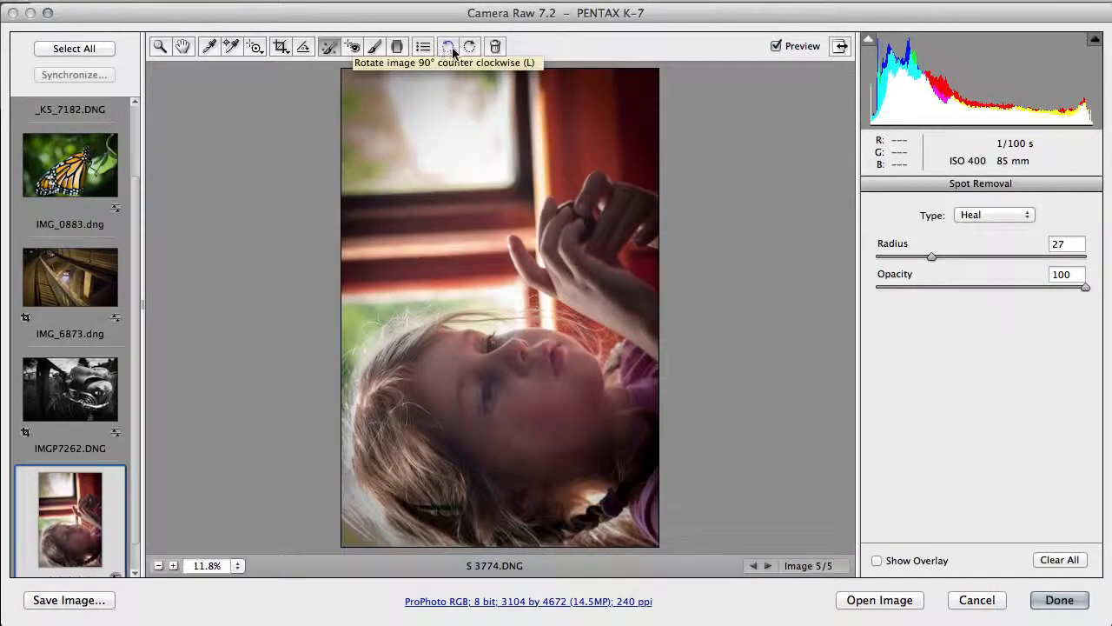
pyautogui.click(466, 51)
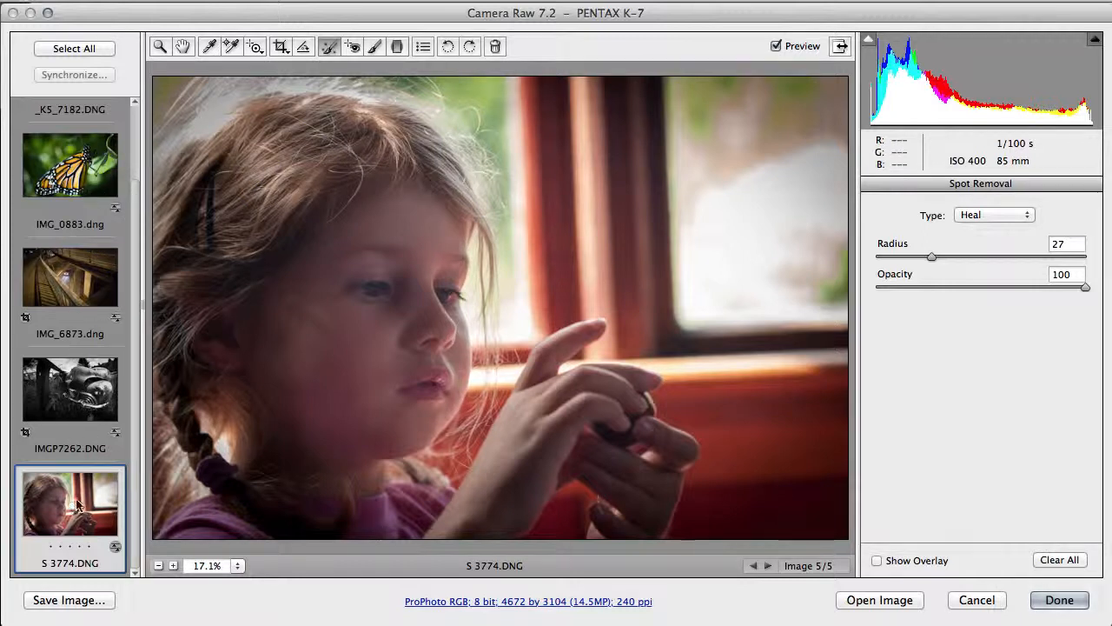
# Mark the night street photo IMG_6873.dng for deletion.
pyautogui.click(81, 304)
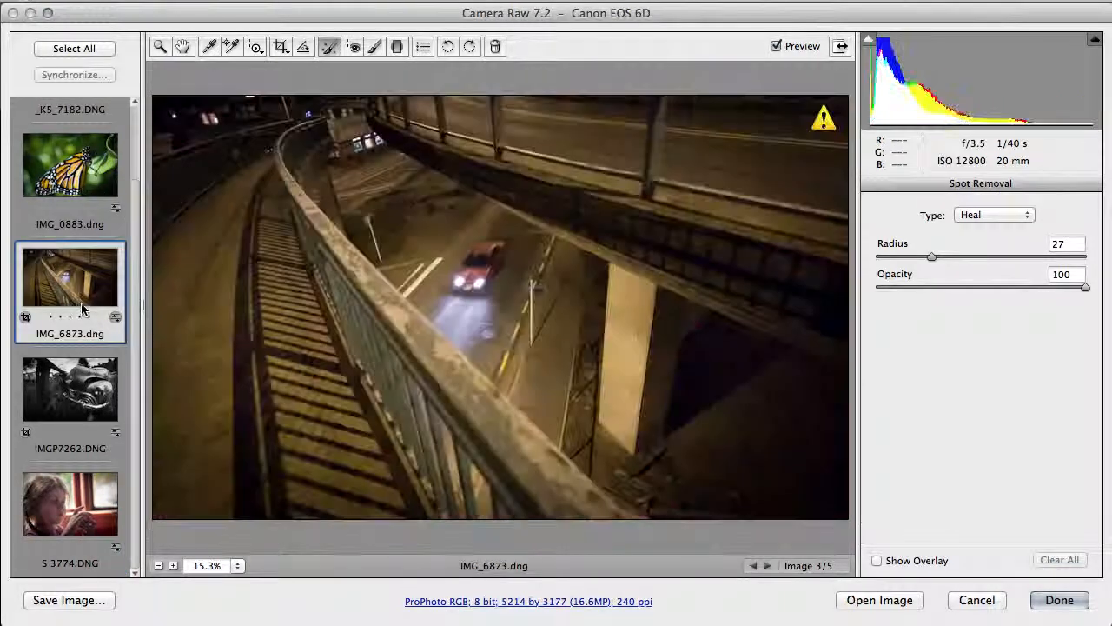
pyautogui.click(496, 48)
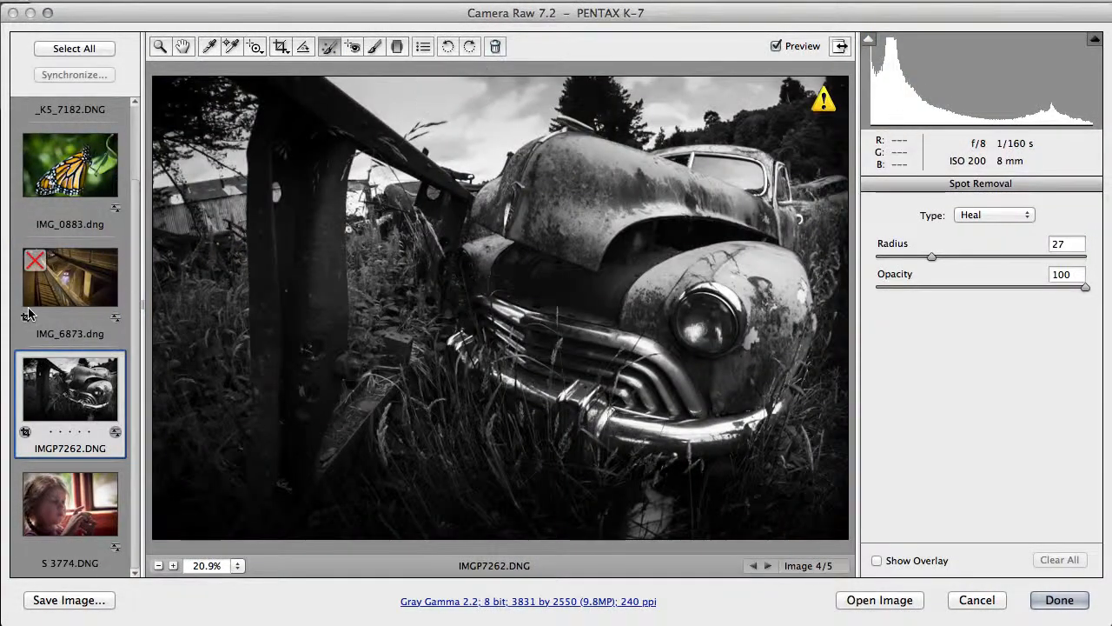